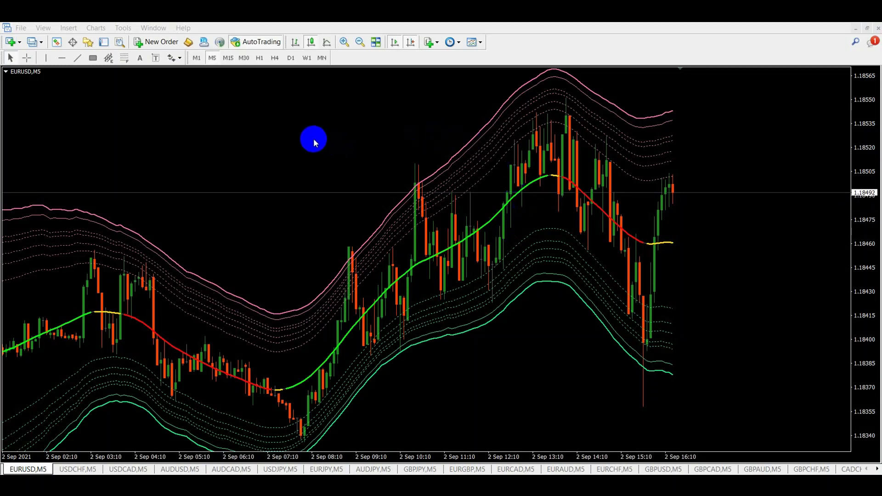
Review the TMA ATR Channel indicator settings from the chart's indicator list, leaving them unchanged
right_click(307, 136)
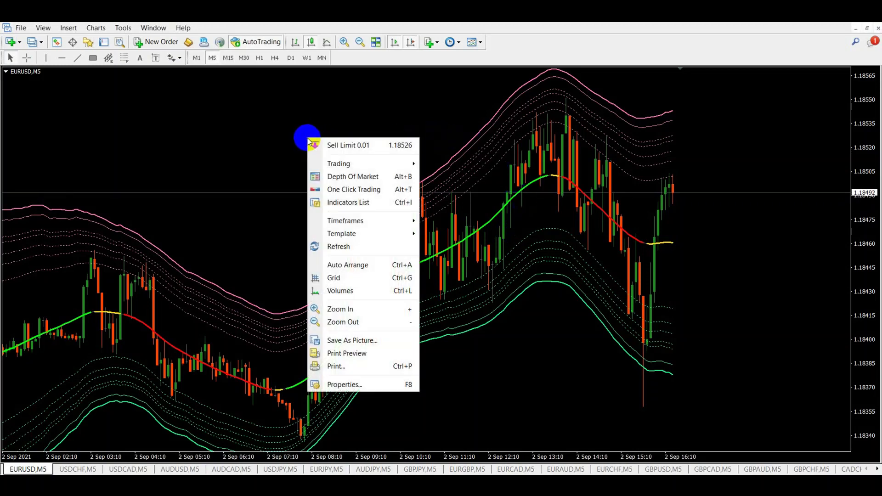
click(342, 203)
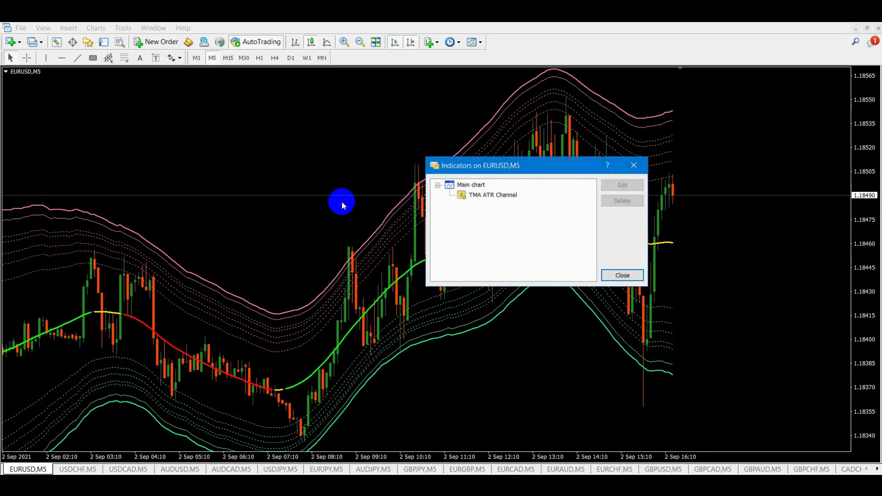
double_click(478, 196)
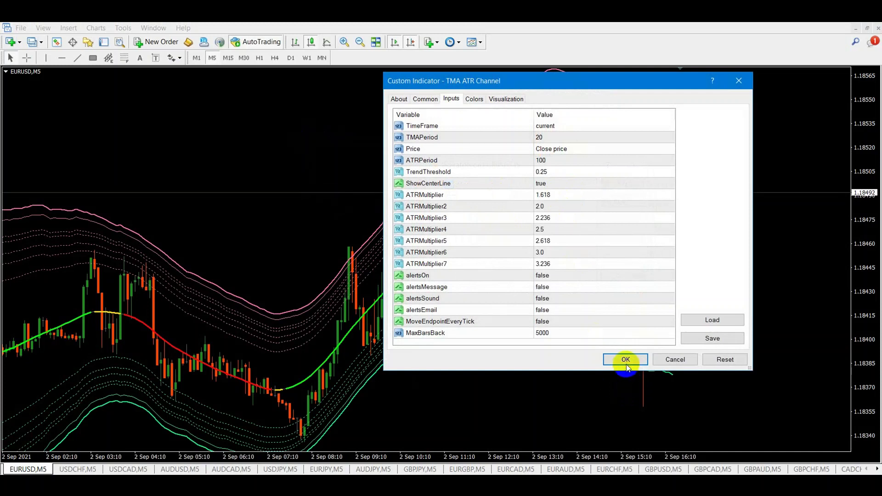
click(674, 360)
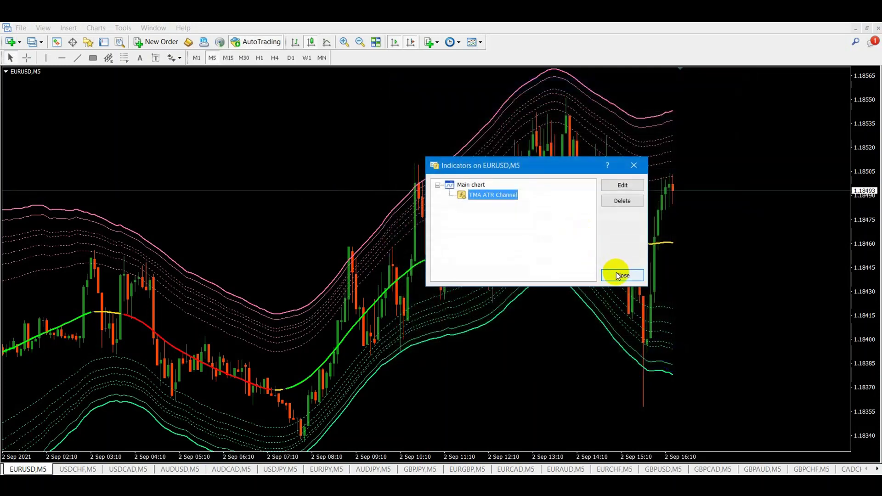
click(618, 276)
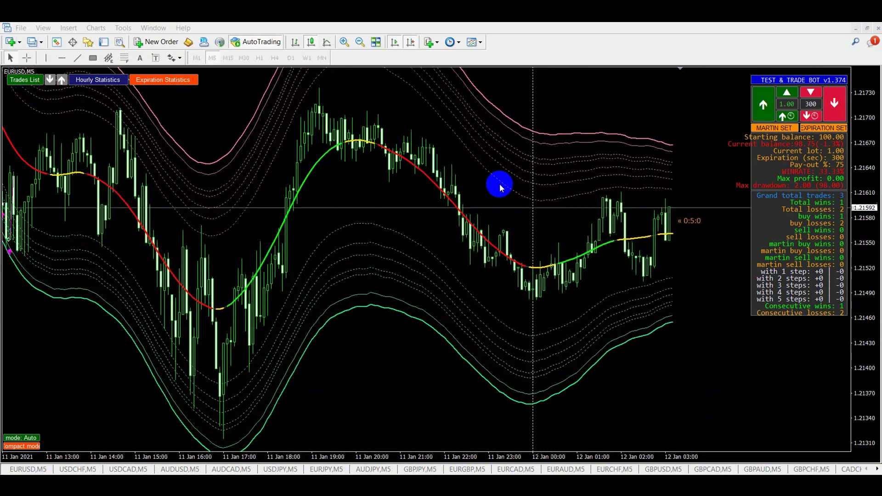
Zoom in on the tester chart and mark the M5 timeframe and the candle dropping to the lower band
click(344, 42)
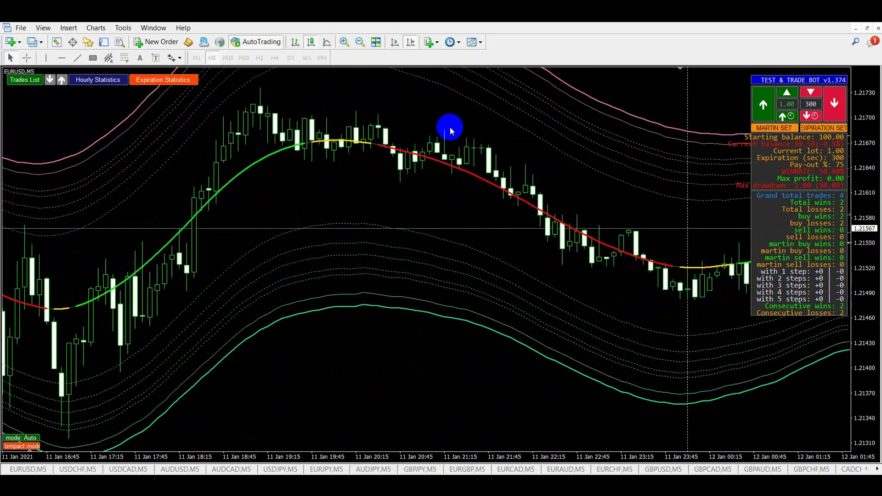
drag(211, 64, 193, 120)
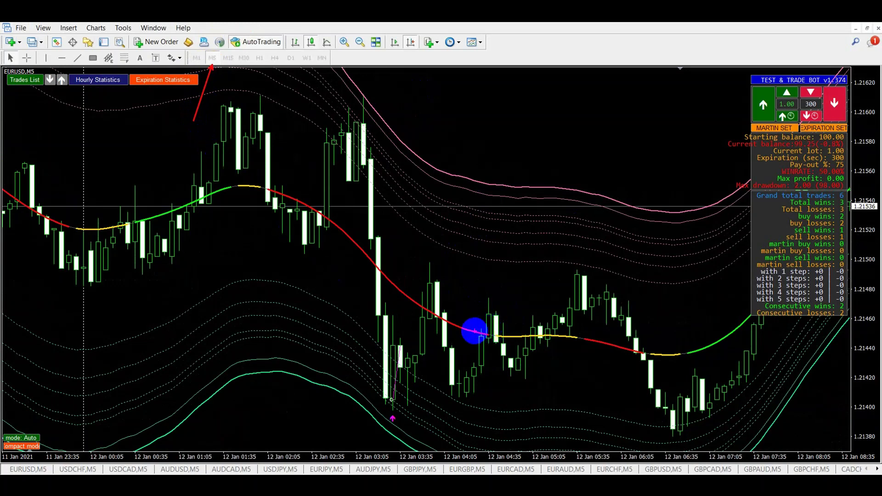
drag(396, 335, 429, 281)
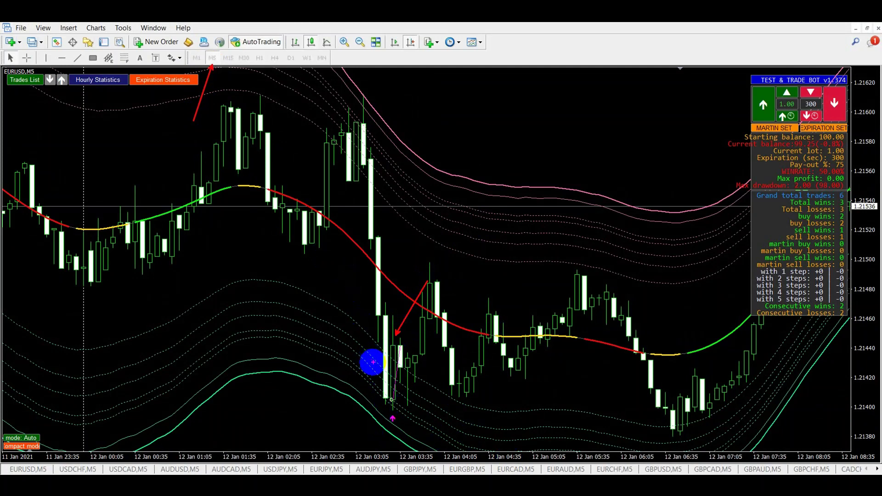
drag(377, 363, 337, 292)
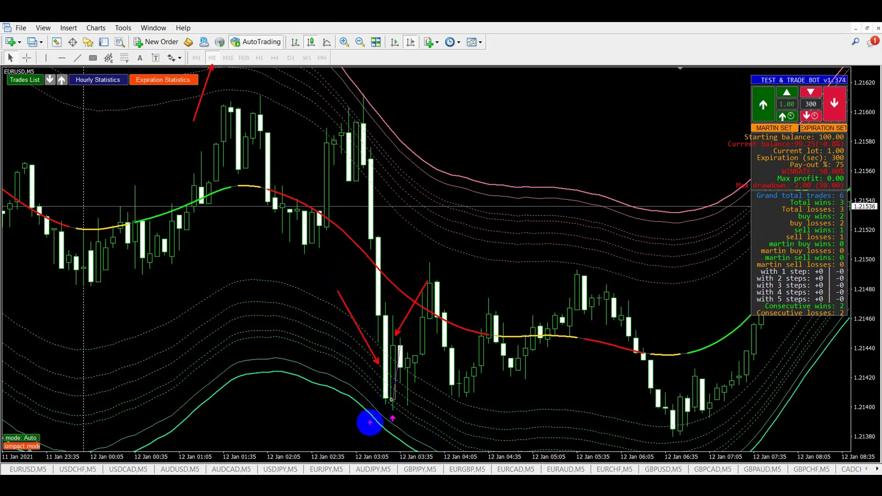
Circle and point at the buy signal arrow under the candle low
drag(370, 423, 294, 425)
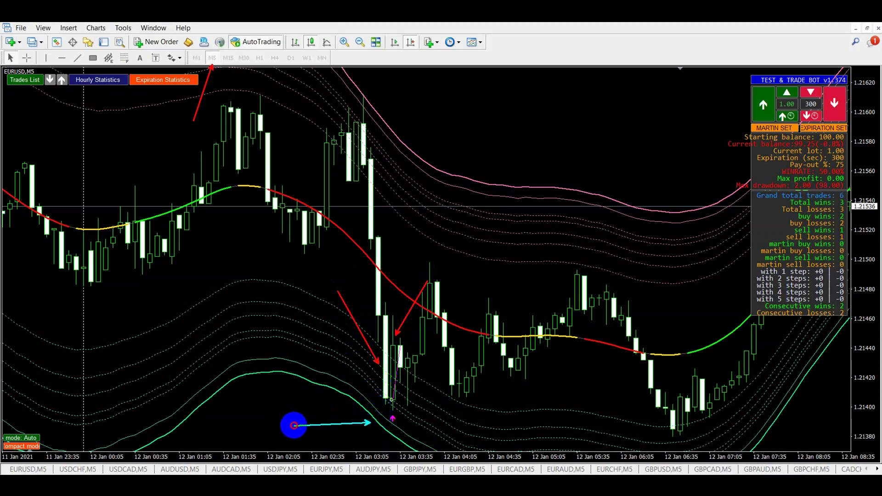
mouse_move(380, 412)
mouse_down()
mouse_move(366, 431)
mouse_move(386, 422)
mouse_move(380, 413)
mouse_up()
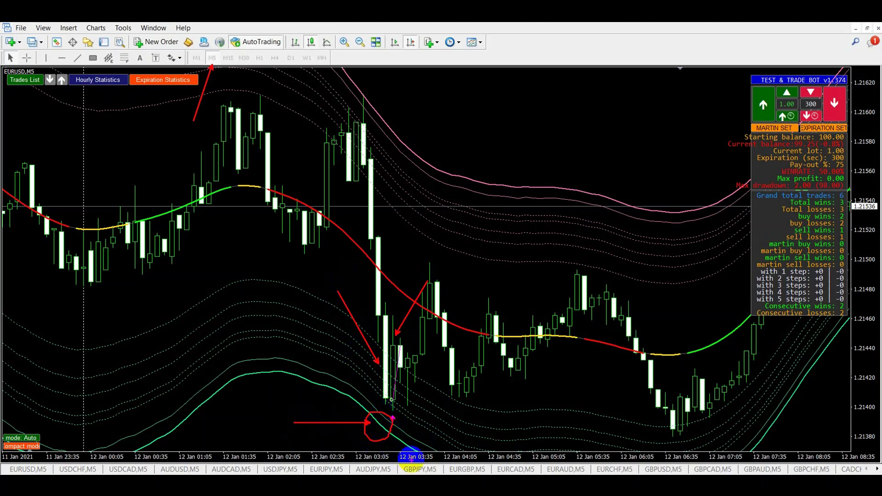
drag(327, 339, 381, 380)
mouse_move(374, 425)
mouse_down()
mouse_move(399, 392)
mouse_move(424, 414)
mouse_up()
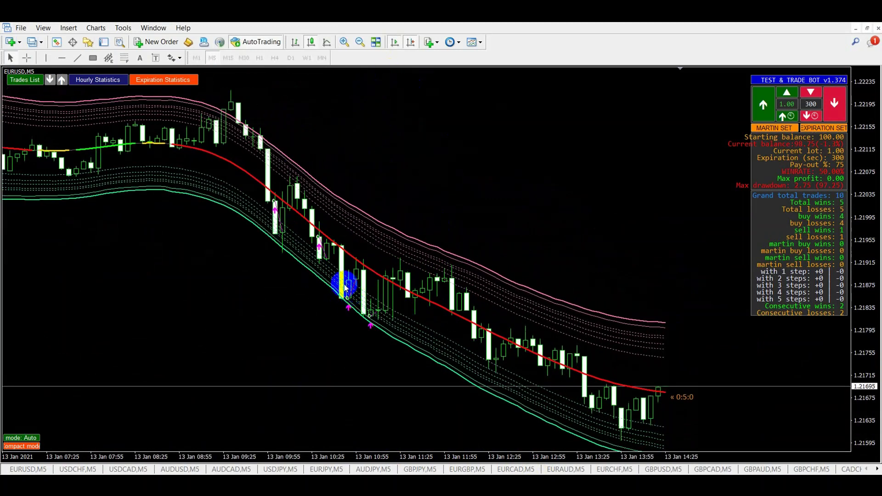
Stop Auto Scroll, shift to earlier candles and mark the candle touching the lower band
click(394, 41)
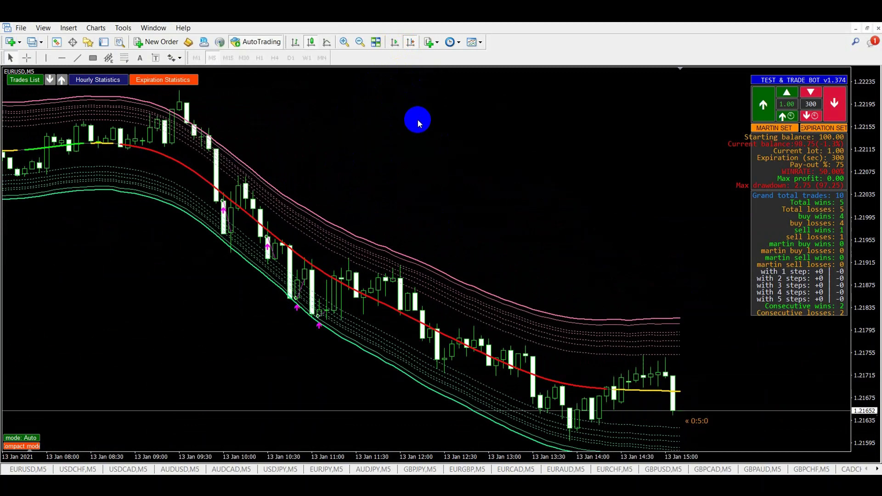
drag(453, 161, 453, 164)
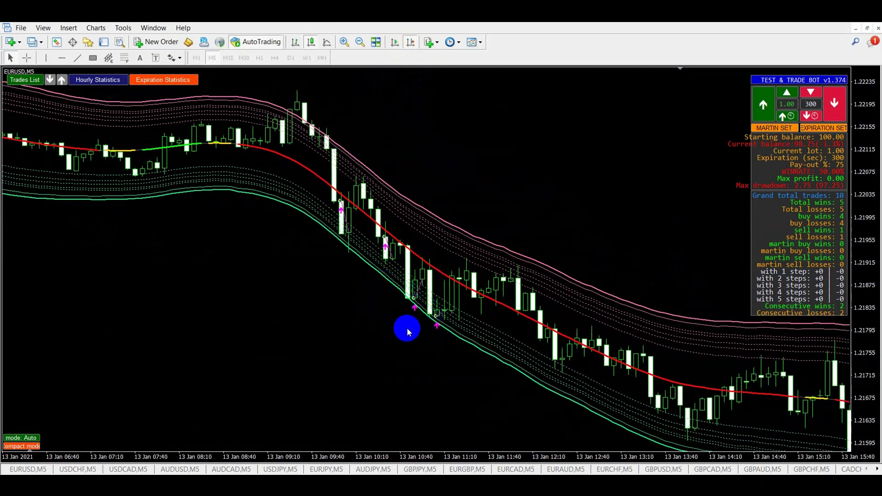
click(415, 295)
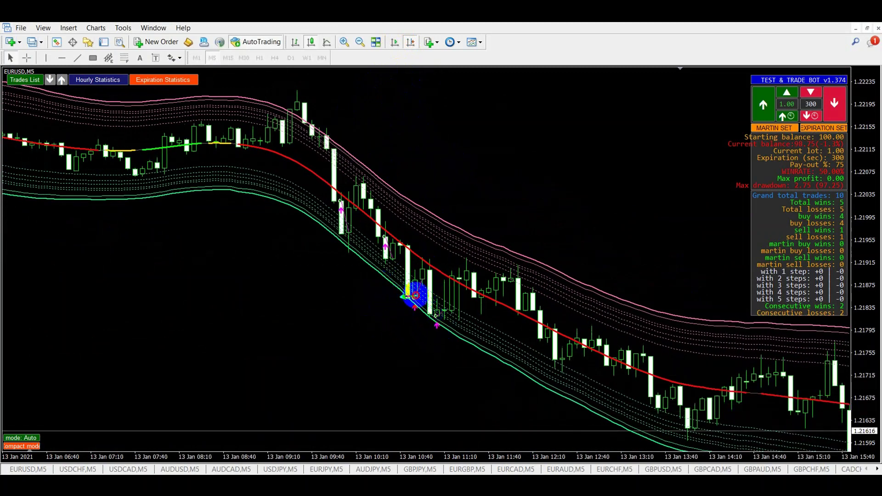
mouse_move(404, 297)
mouse_down()
mouse_move(391, 276)
mouse_move(334, 265)
mouse_up()
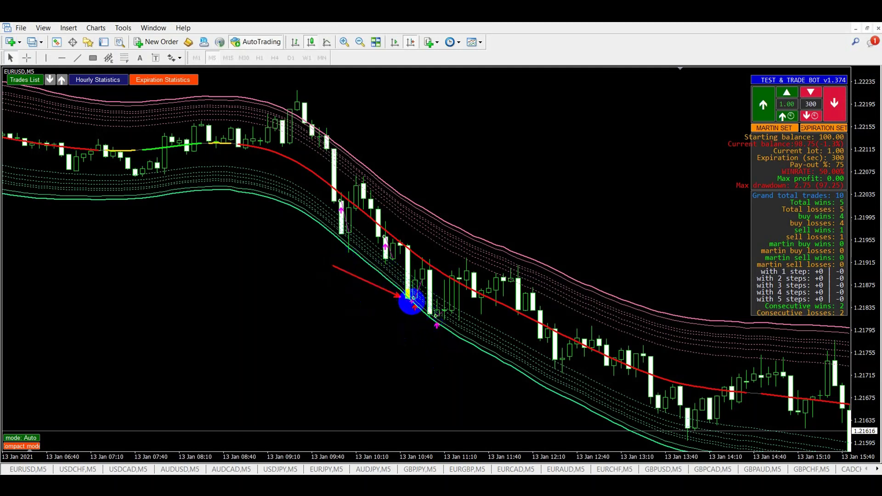
Draw red arrows at the two buy signals, then re-enable Auto Scroll to the latest bars
drag(409, 305, 376, 337)
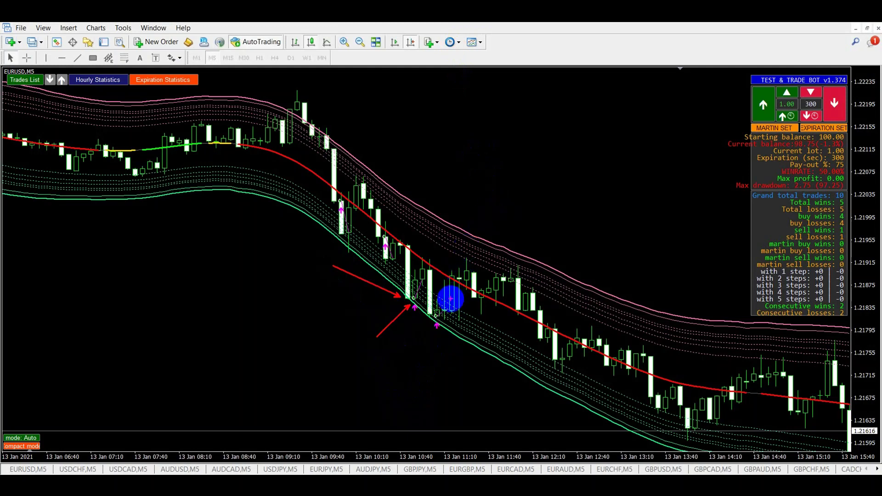
drag(430, 322, 380, 358)
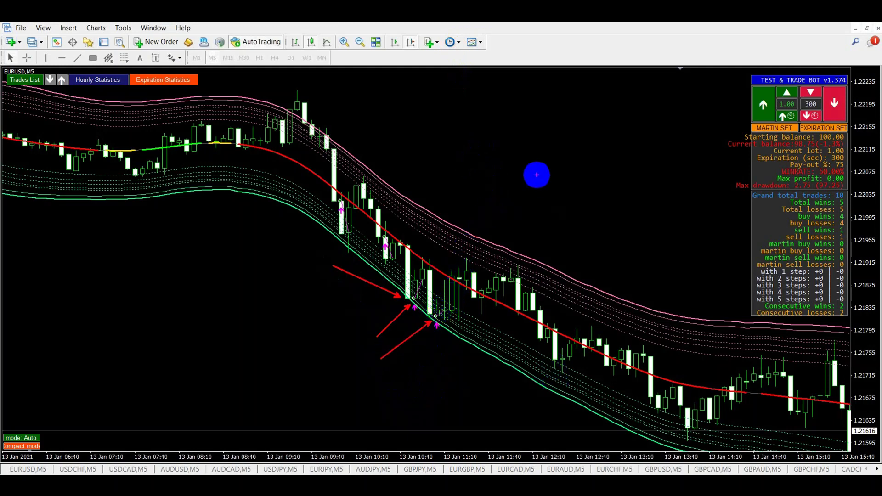
click(395, 42)
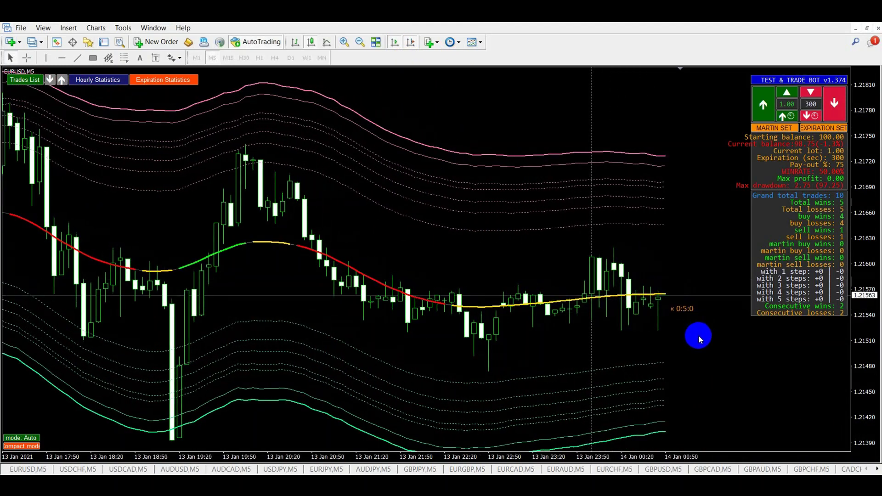
Zoom out, mark WINRATE, trade totals and consecutive win/loss rows, then clear annotations with Escape
click(359, 43)
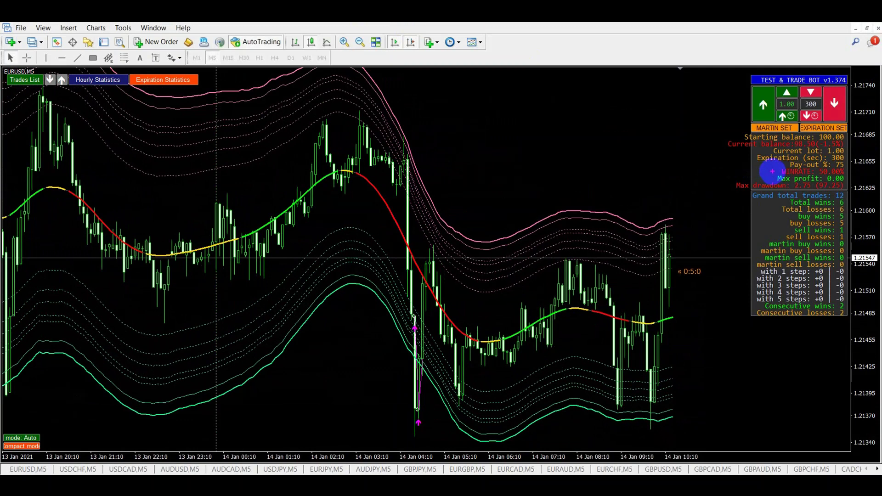
drag(773, 172, 668, 148)
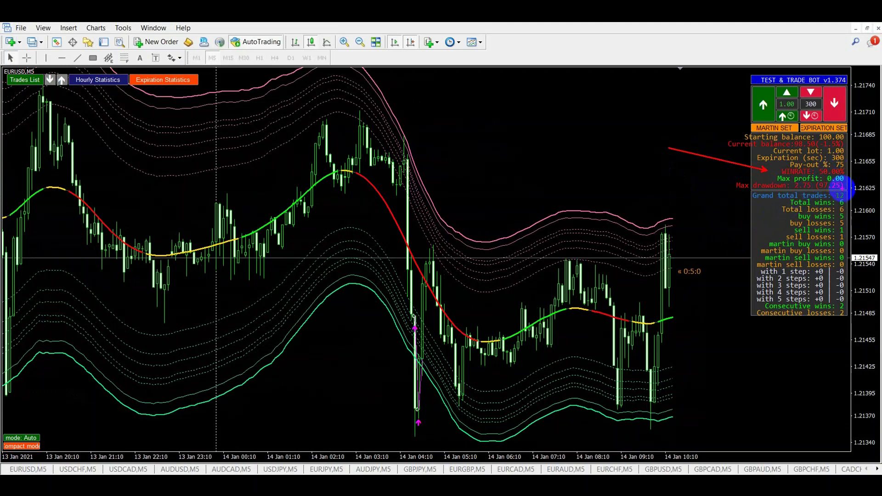
mouse_move(844, 187)
mouse_down()
mouse_move(782, 185)
mouse_move(740, 230)
mouse_move(798, 259)
mouse_move(840, 265)
mouse_move(860, 221)
mouse_move(843, 190)
mouse_up()
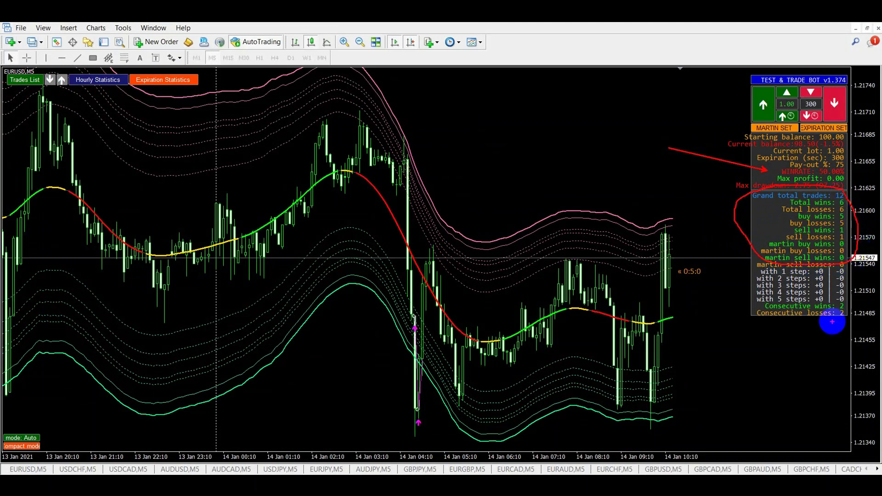
mouse_move(853, 304)
mouse_down()
mouse_move(777, 296)
mouse_move(750, 327)
mouse_move(859, 316)
mouse_up()
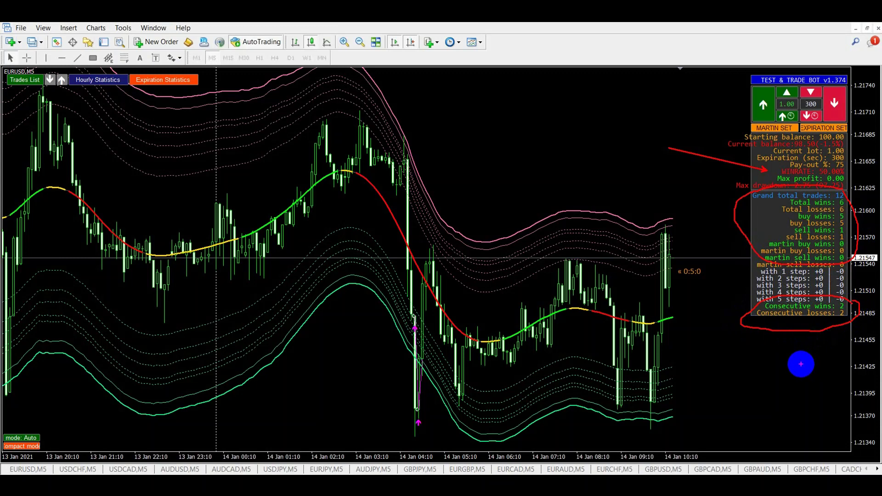
key(Escape)
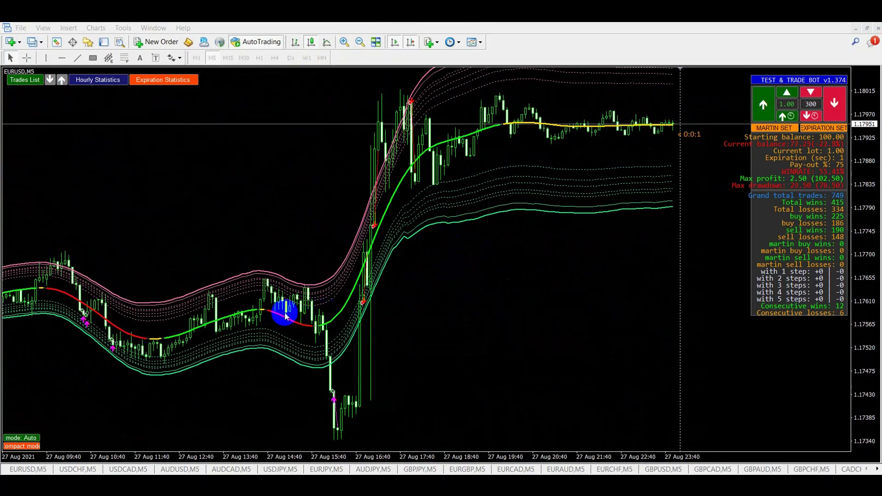
Drag the chart back through price history to review the 26–27 Aug bars
drag(290, 231, 541, 227)
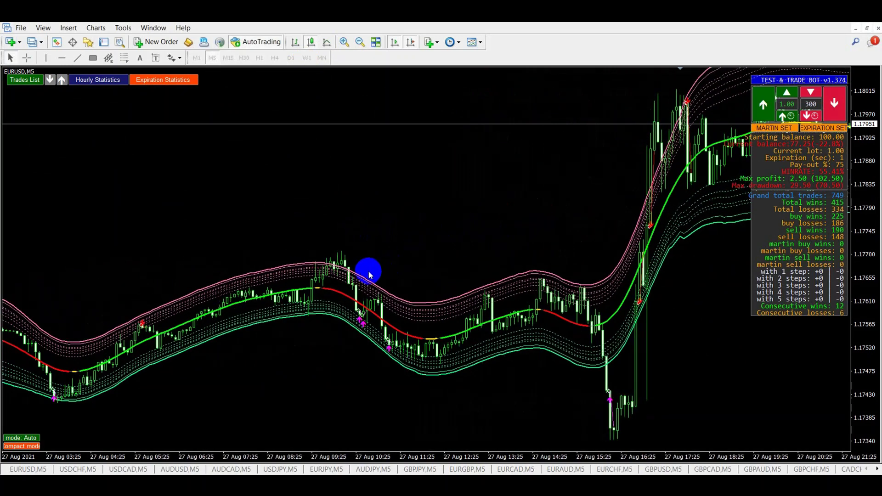
drag(368, 274, 488, 270)
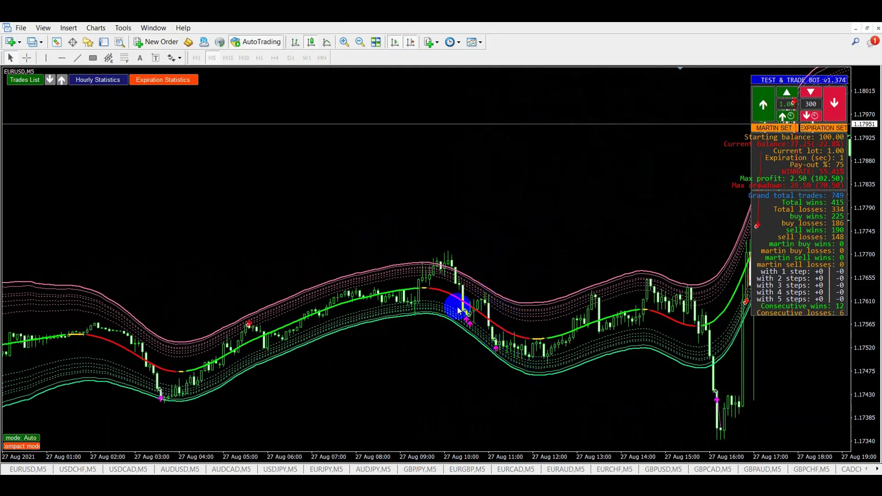
drag(264, 280, 559, 259)
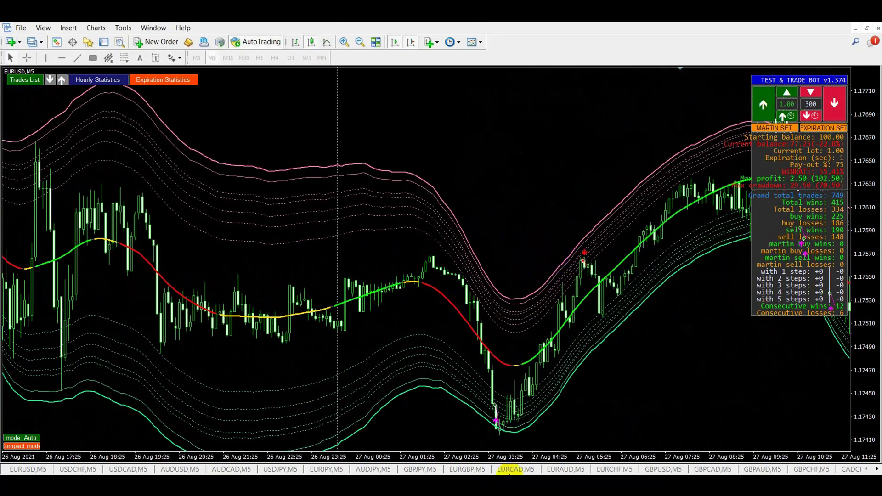
drag(255, 289, 528, 275)
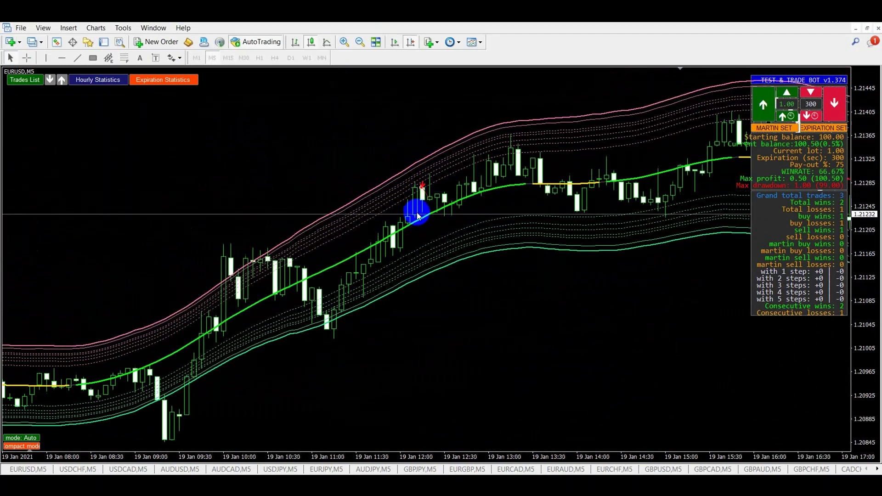
Turn on Chart Shift to leave empty space after the newest bar
click(394, 42)
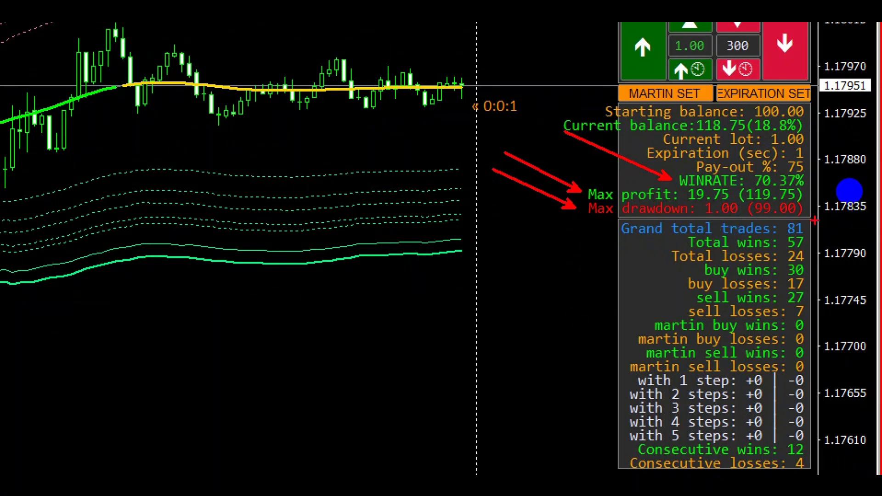
Underline the Max drawdown figure in the bot's statistics panel
drag(814, 222, 765, 213)
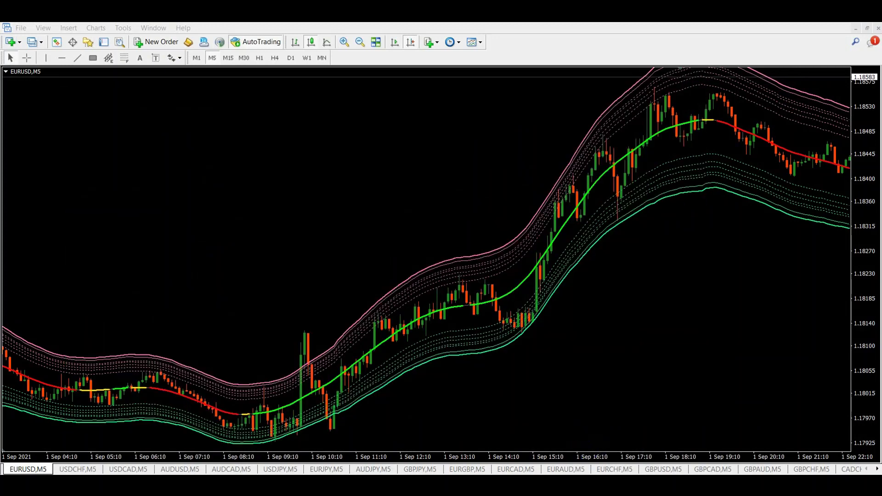
click(538, 235)
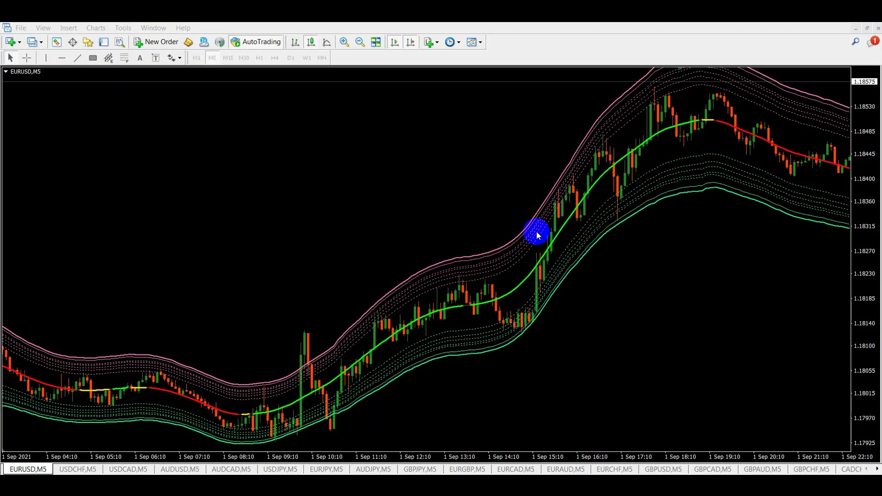